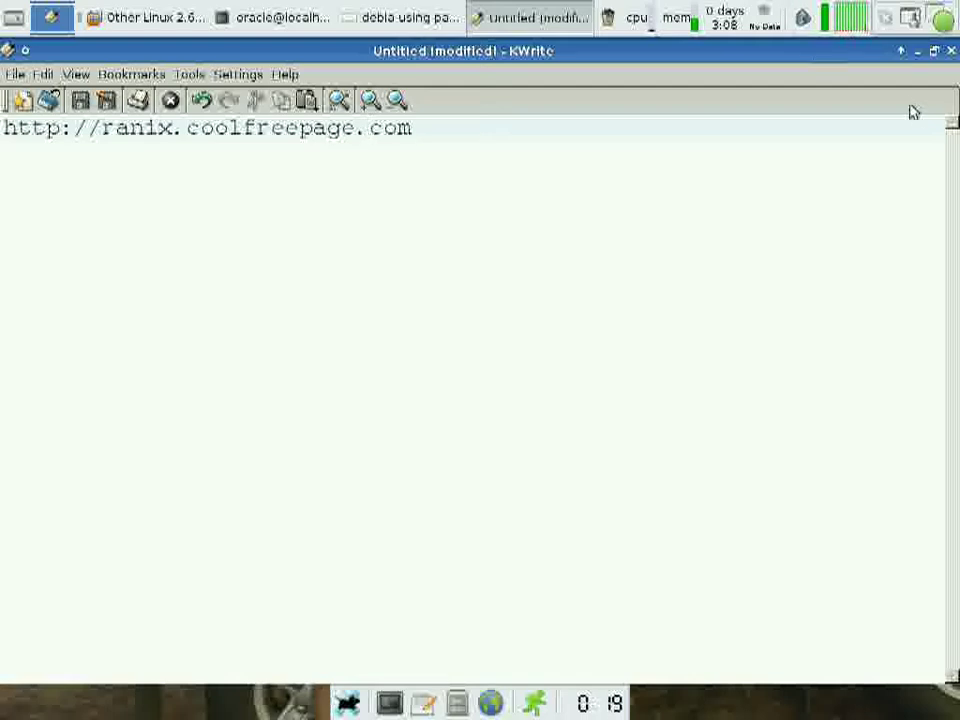
- Close the untitled text document, discarding its changes, and switch to VMware Workstation
left_click(950, 51)
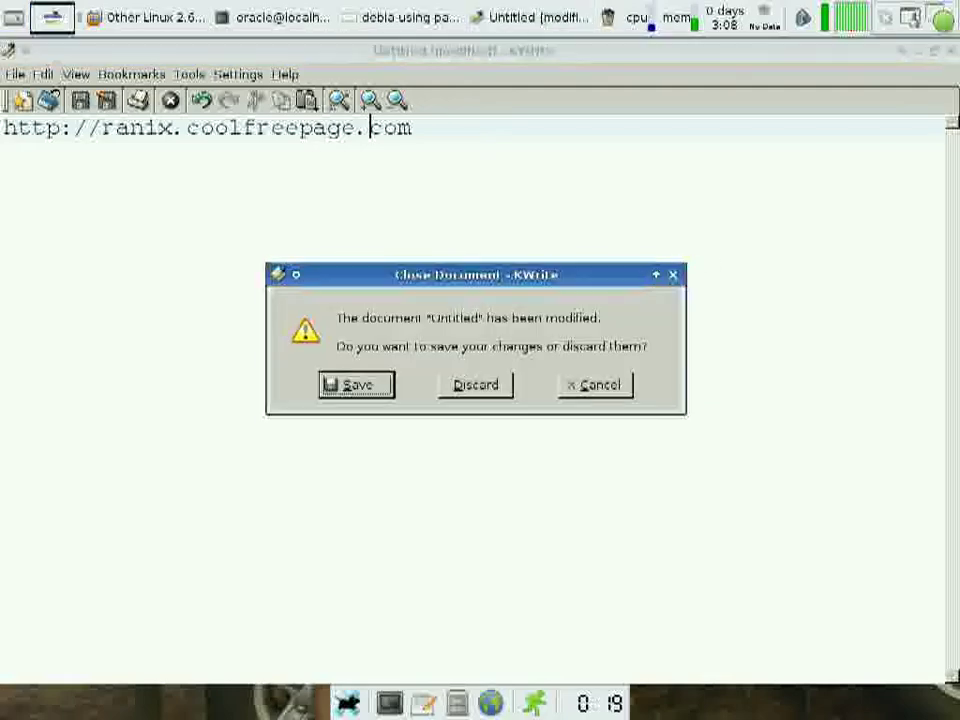
left_click(506, 387)
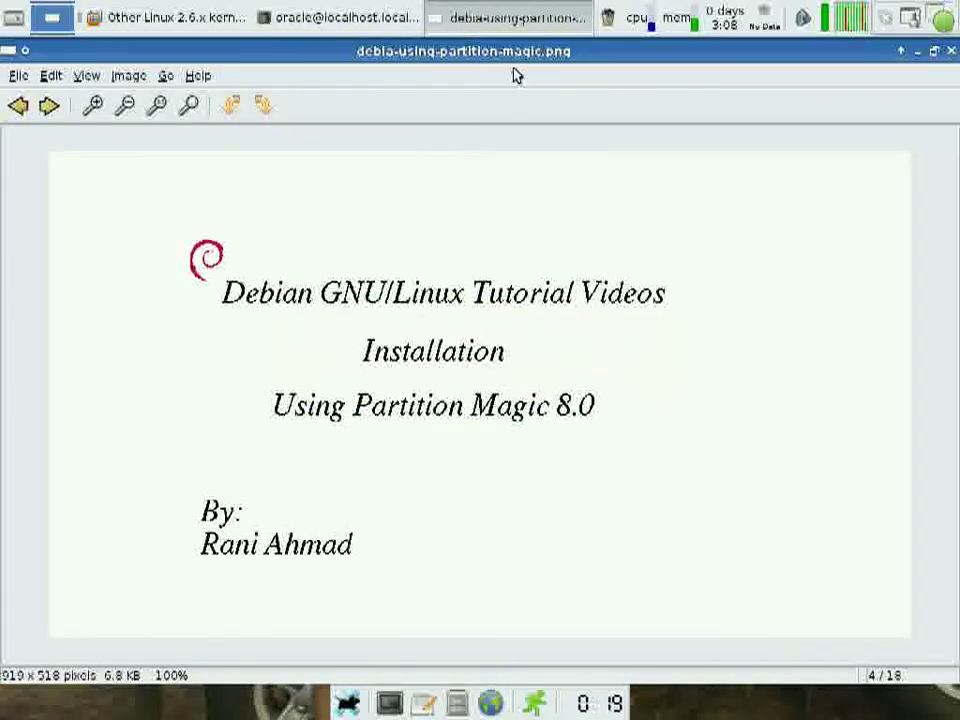
left_click(172, 18)
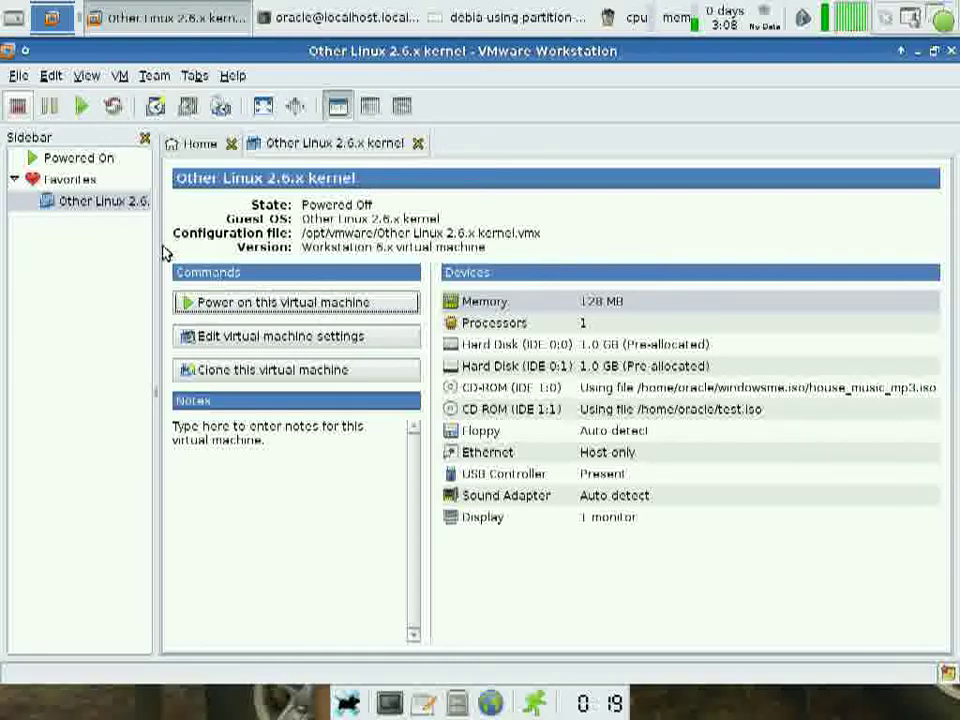
- Power on the Other Linux 2.6.x kernel virtual machine and show it in full screen
left_click(233, 304)
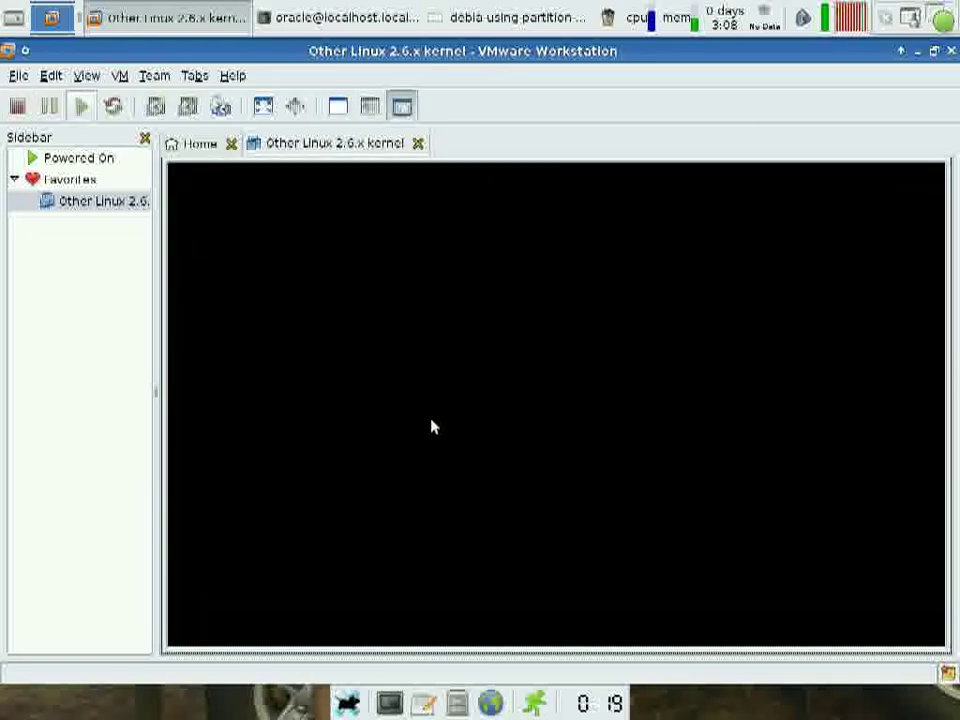
left_click(431, 426)
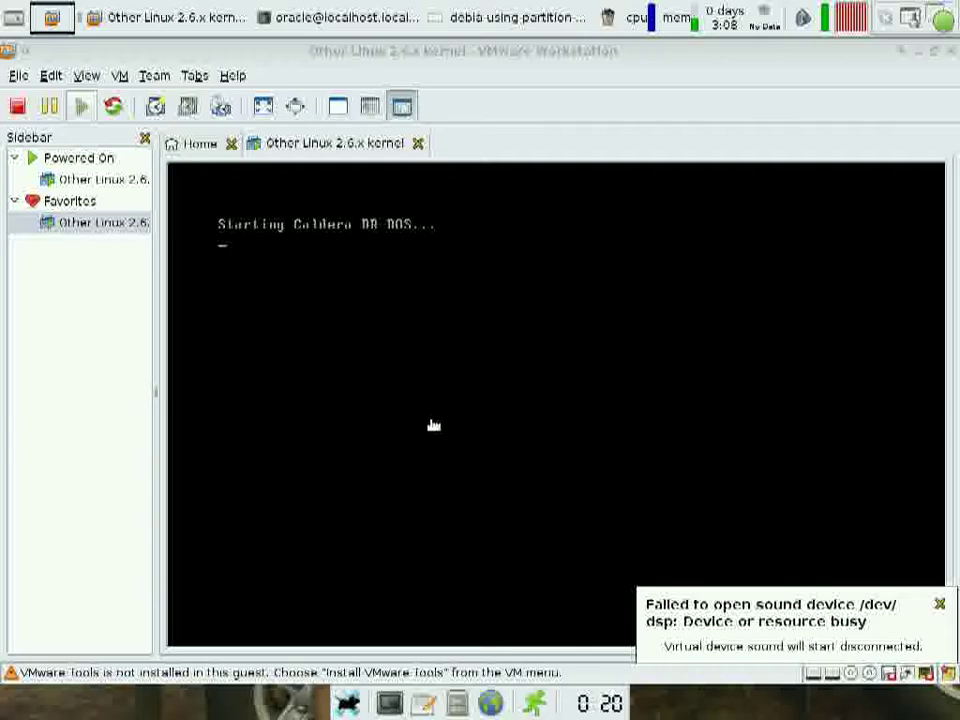
left_click(296, 107)
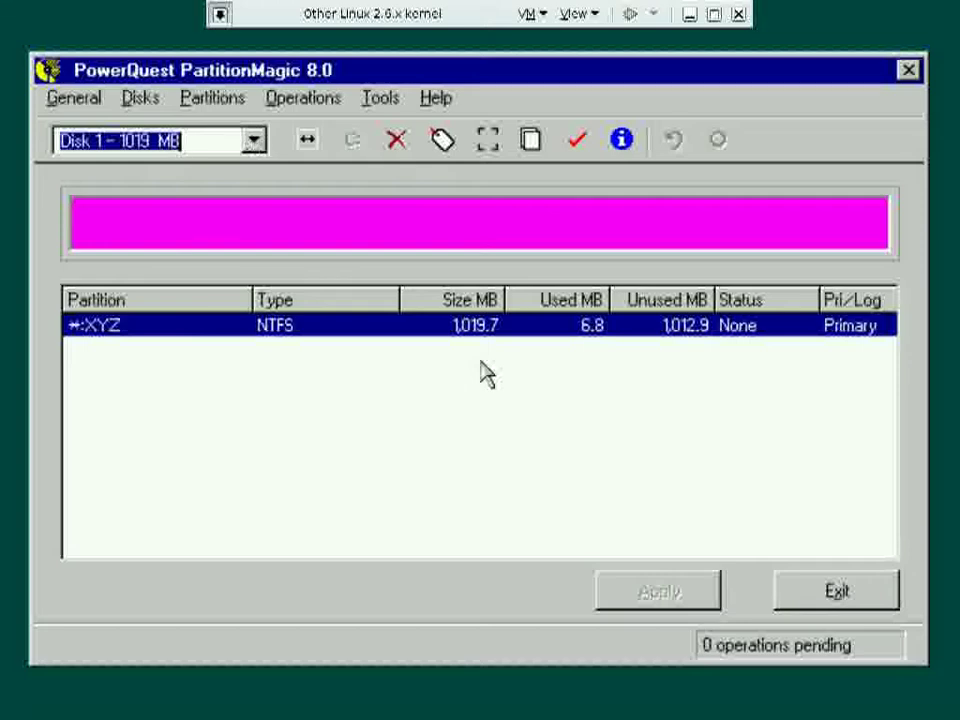
- Check the partition layout of Disk 2 and return to Disk 1
left_click(257, 148)
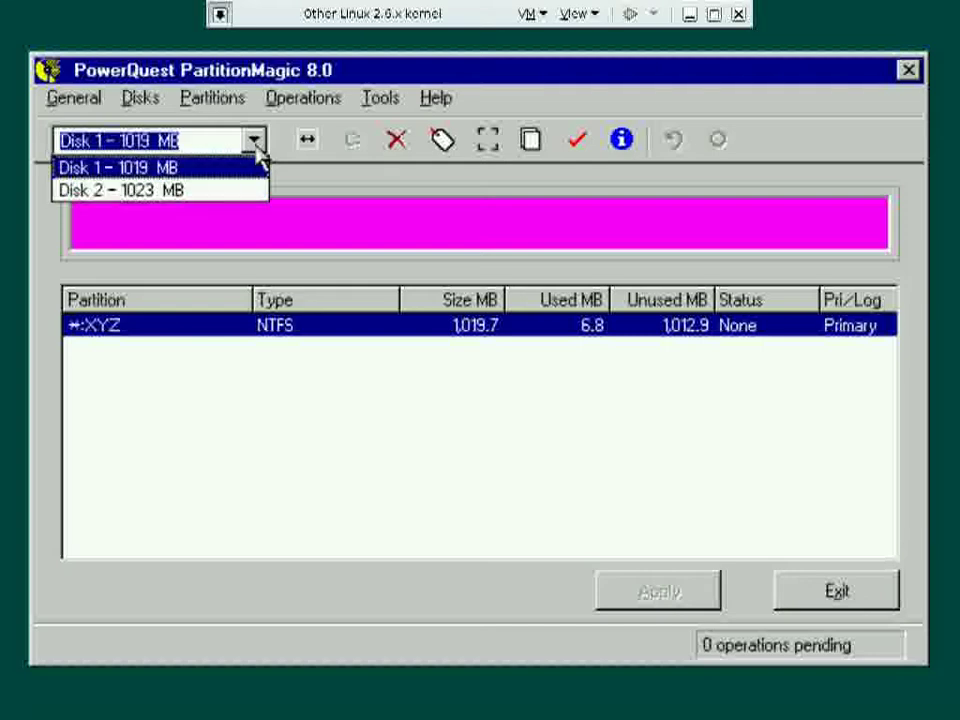
left_click(167, 196)
left_click(167, 196)
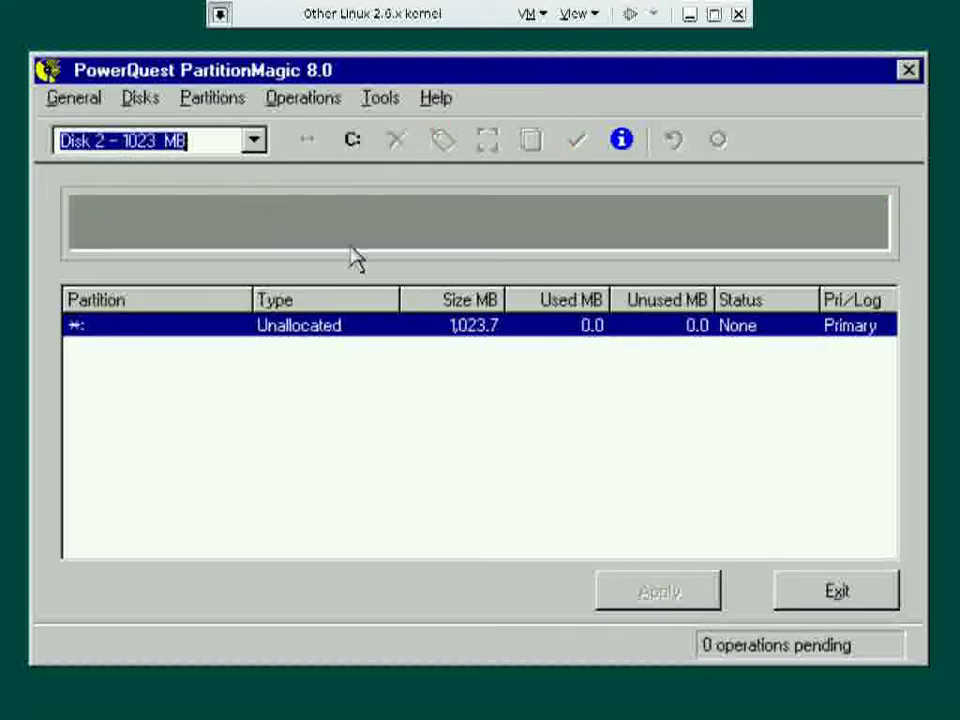
left_click(257, 145)
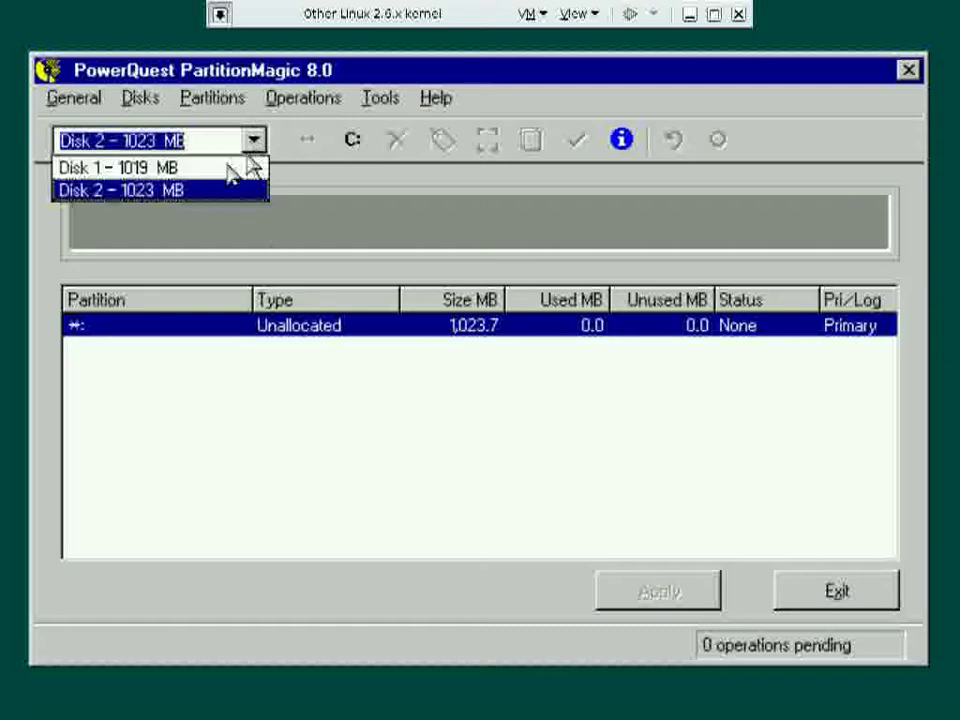
left_click(124, 176)
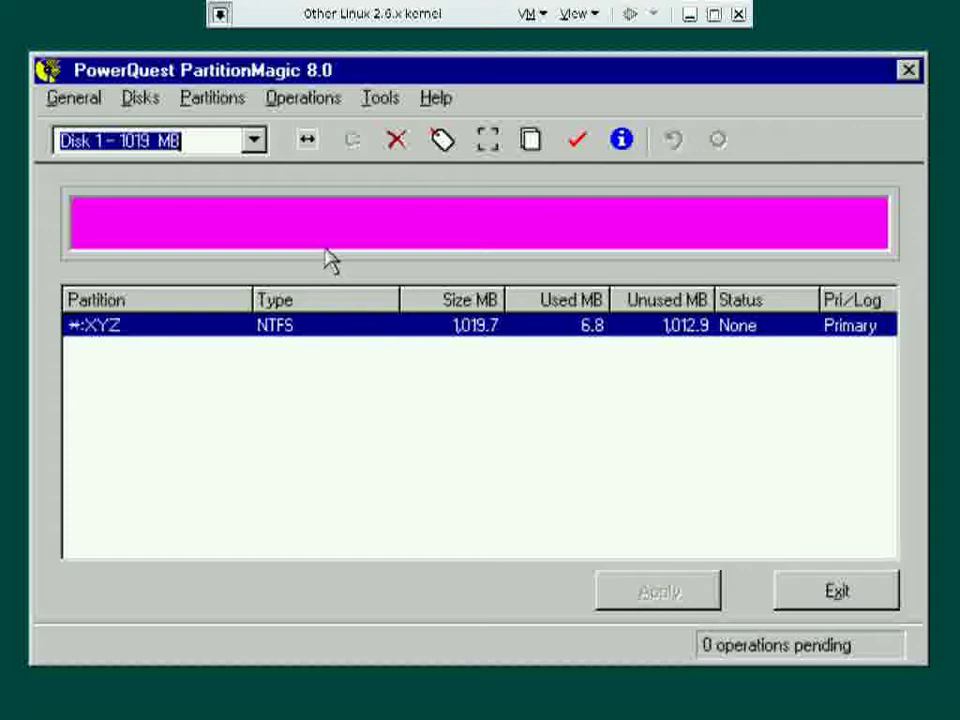
- Change the label of the NTFS partition on Disk 1 to WINDOWS-XP
left_click(145, 329)
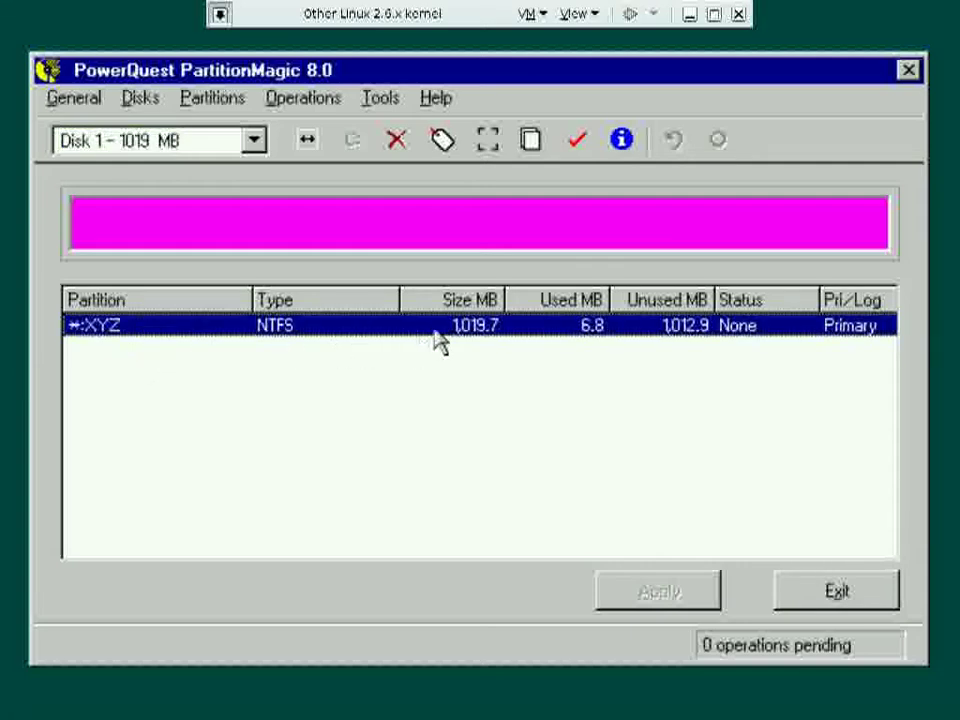
right_click(372, 242)
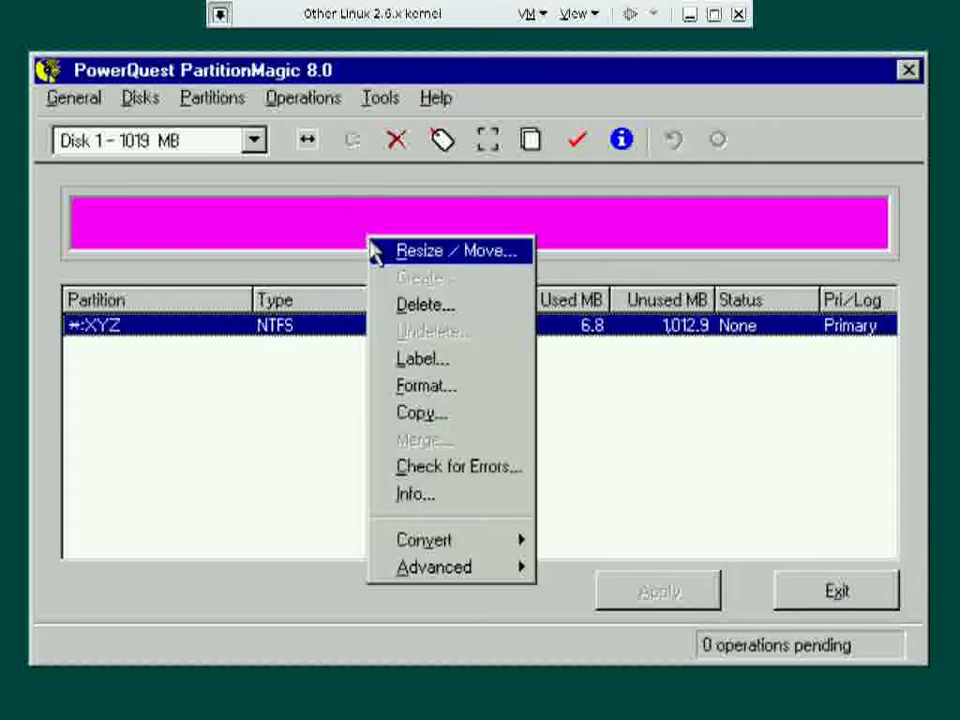
left_click(422, 360)
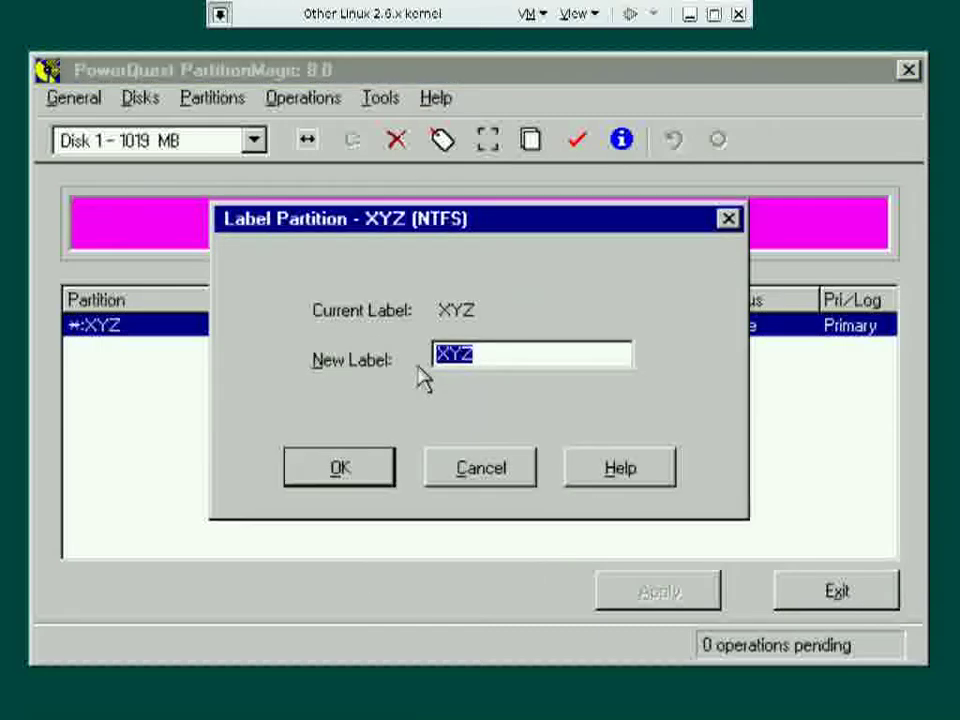
type("WIN")
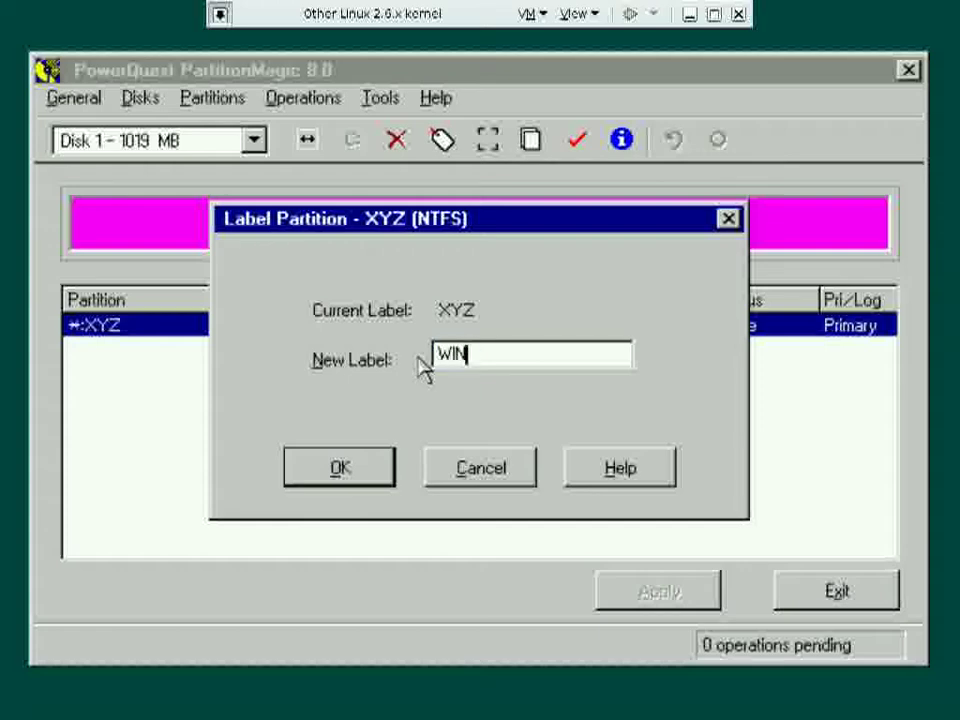
type("DOWS")
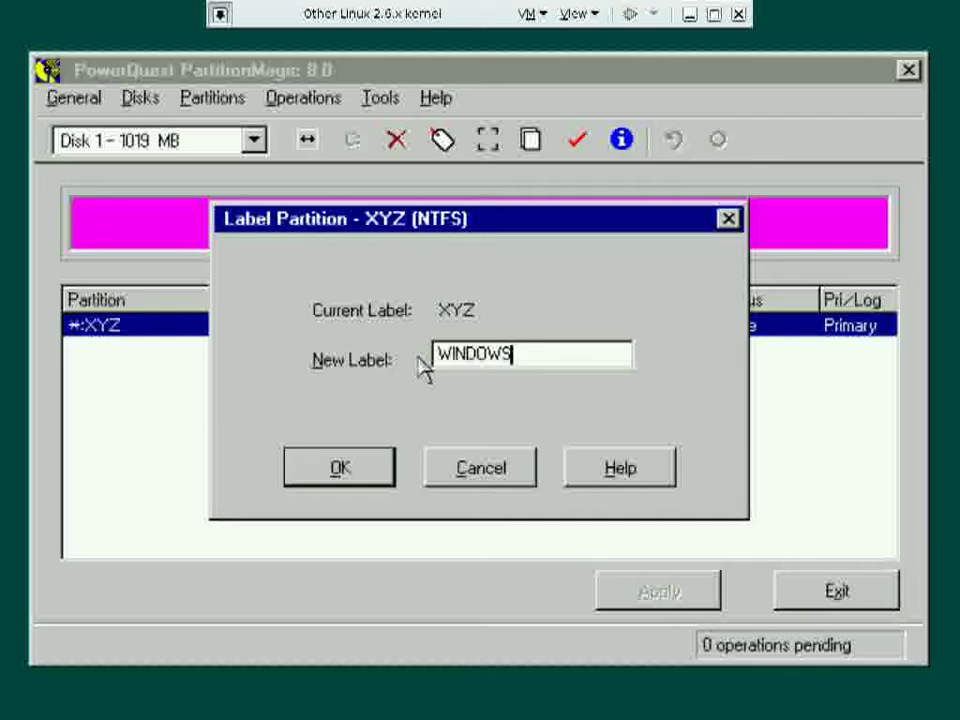
type("-Z")
key("BackSpace")
type("XP")
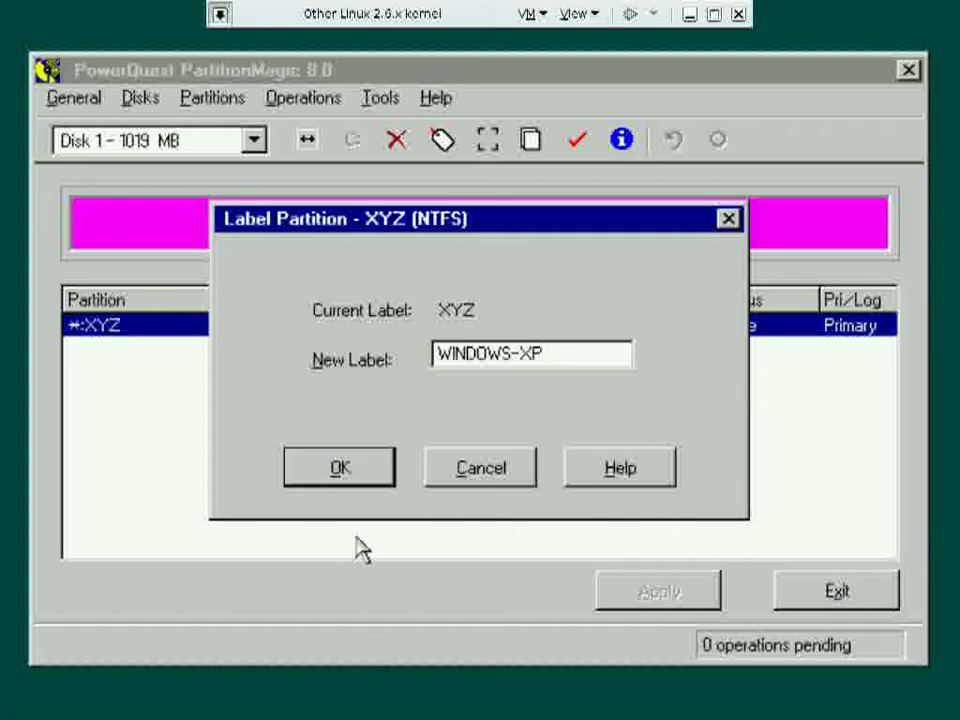
left_click(345, 470)
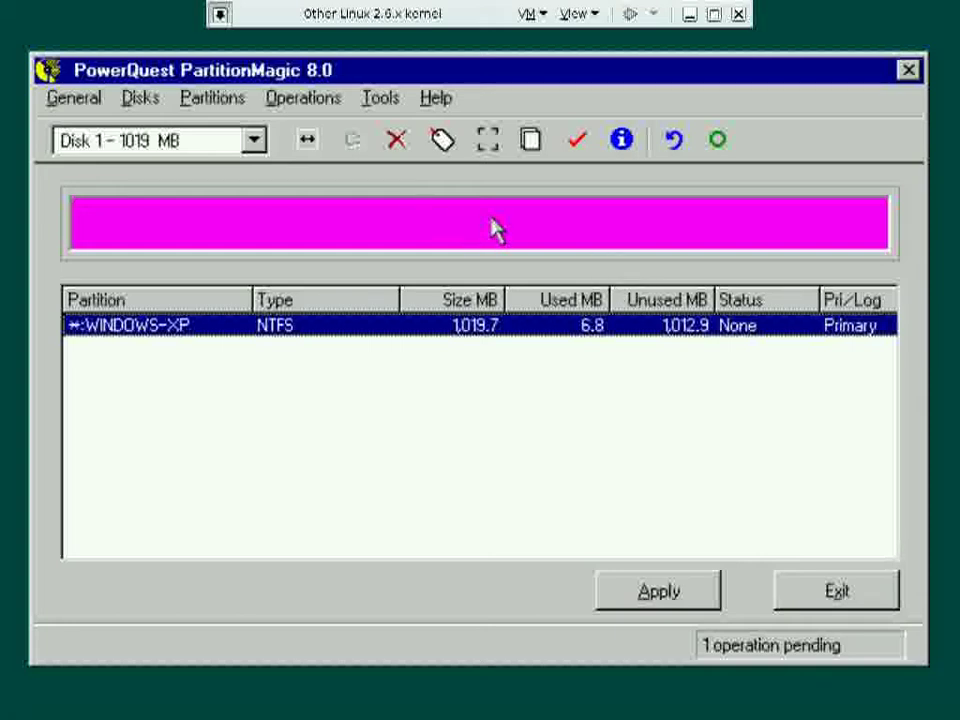
left_click(389, 108)
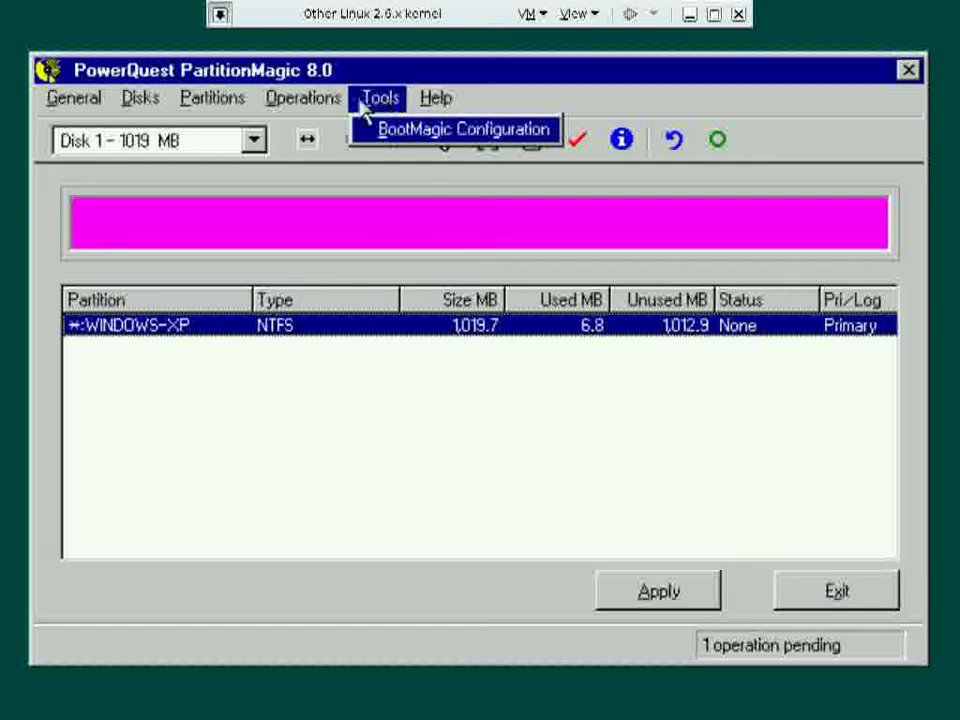
mouse_move(243, 105)
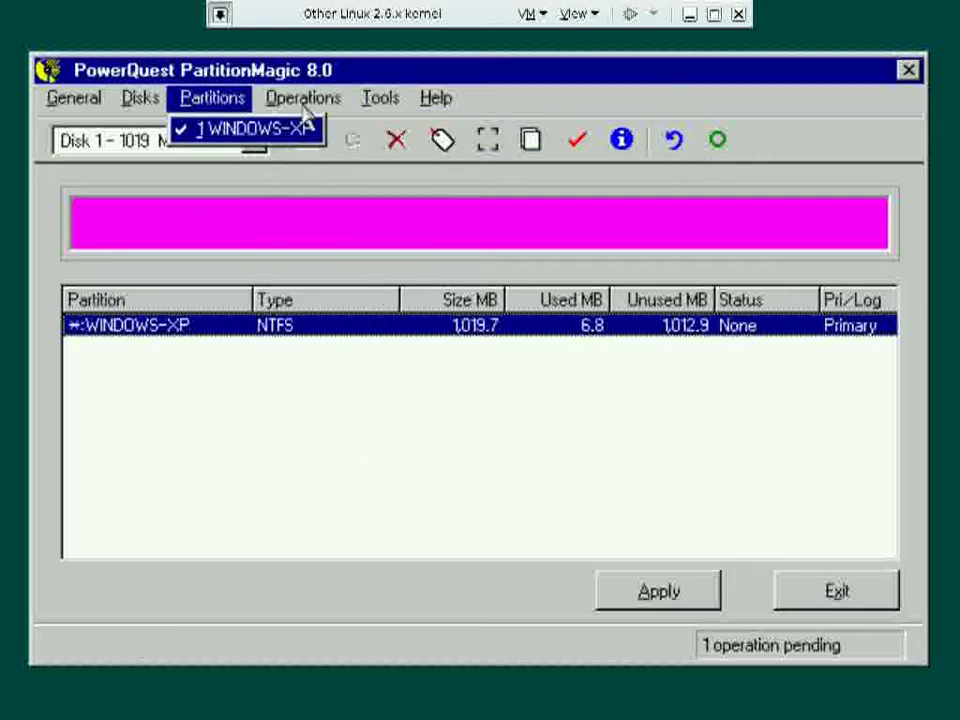
mouse_move(322, 105)
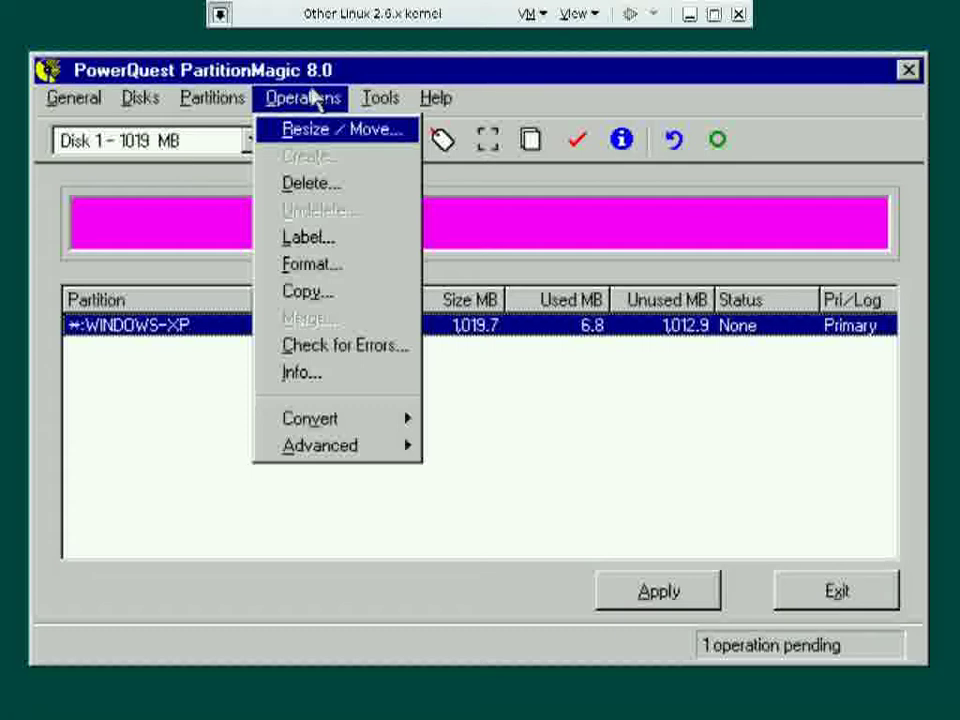
left_click(295, 99)
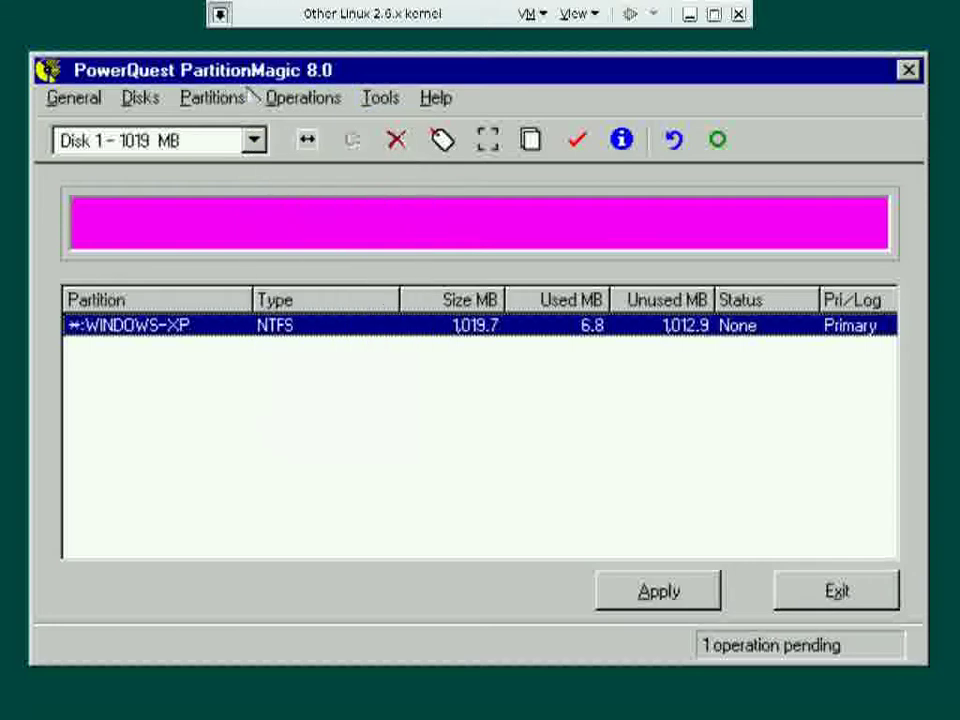
left_click(213, 98)
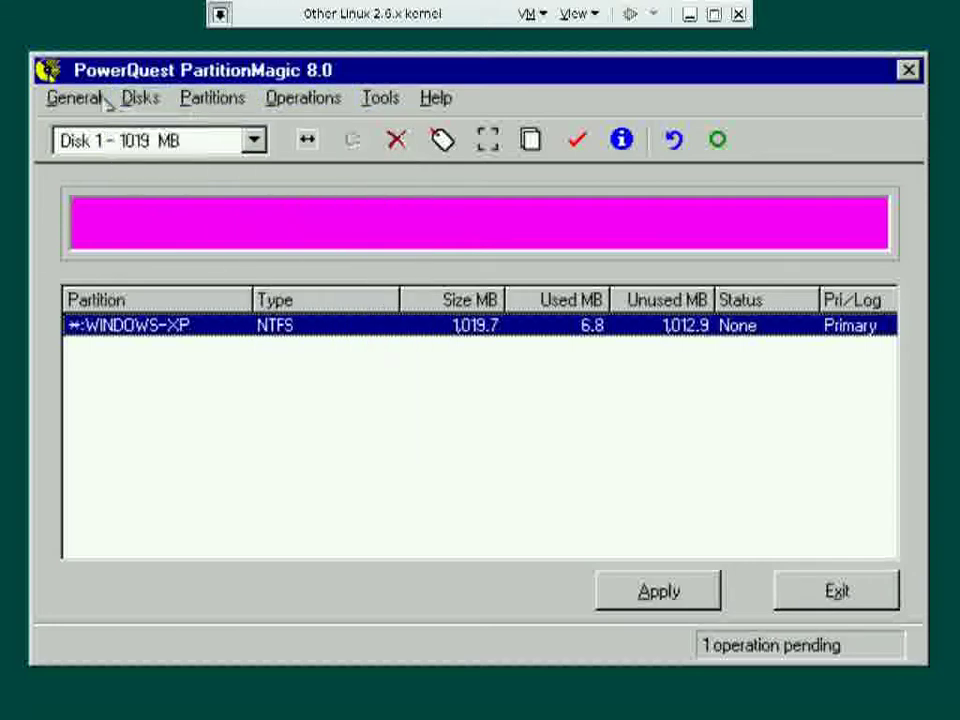
mouse_move(81, 104)
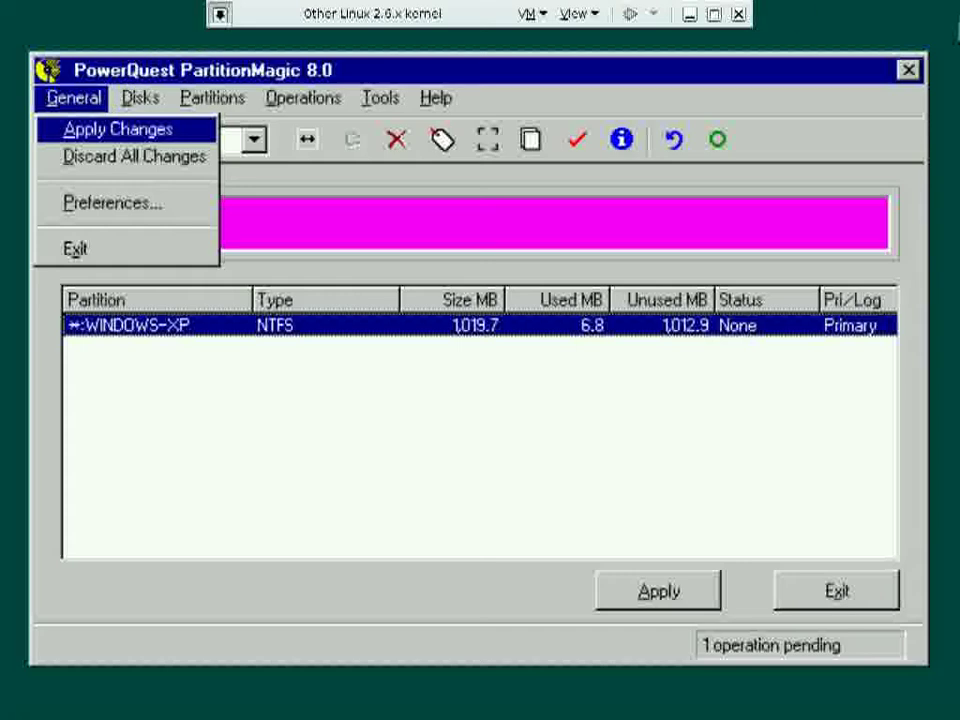
left_click(812, 150)
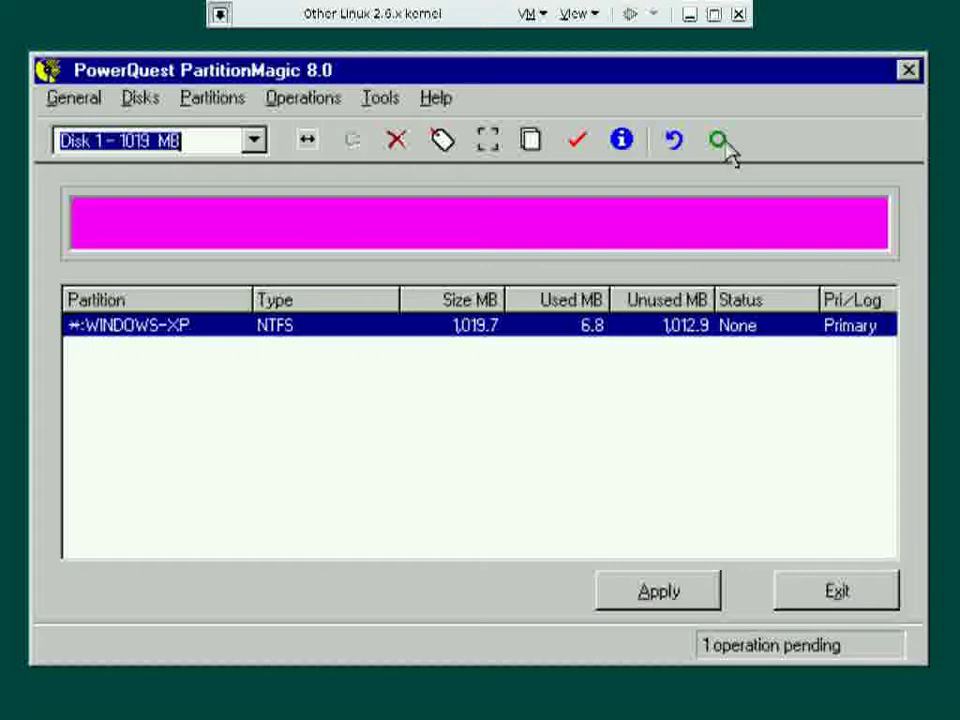
right_click(408, 224)
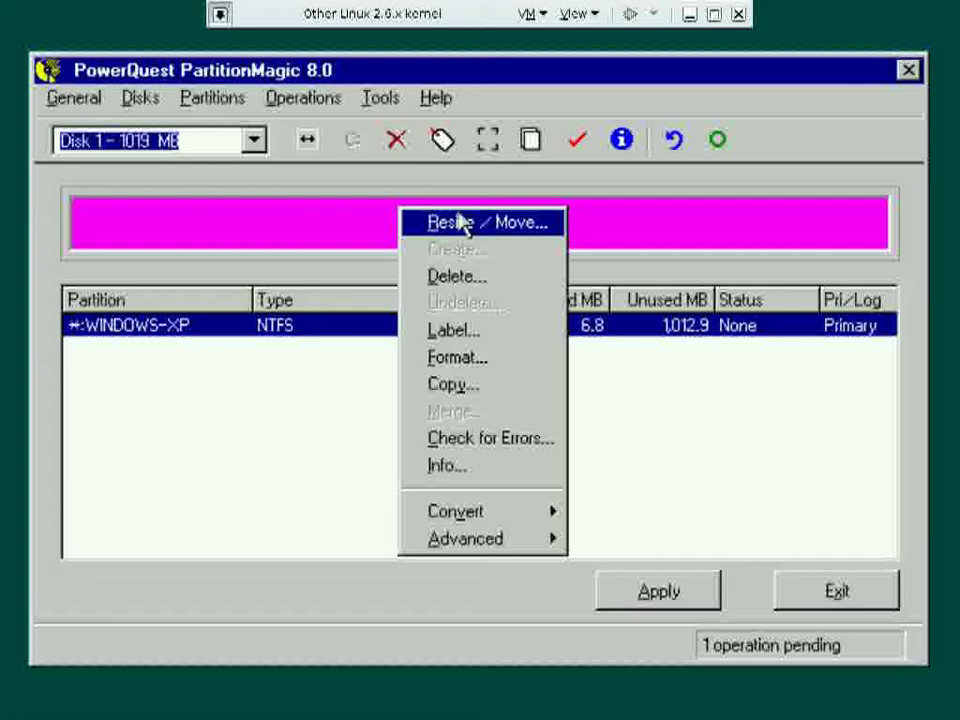
left_click(798, 138)
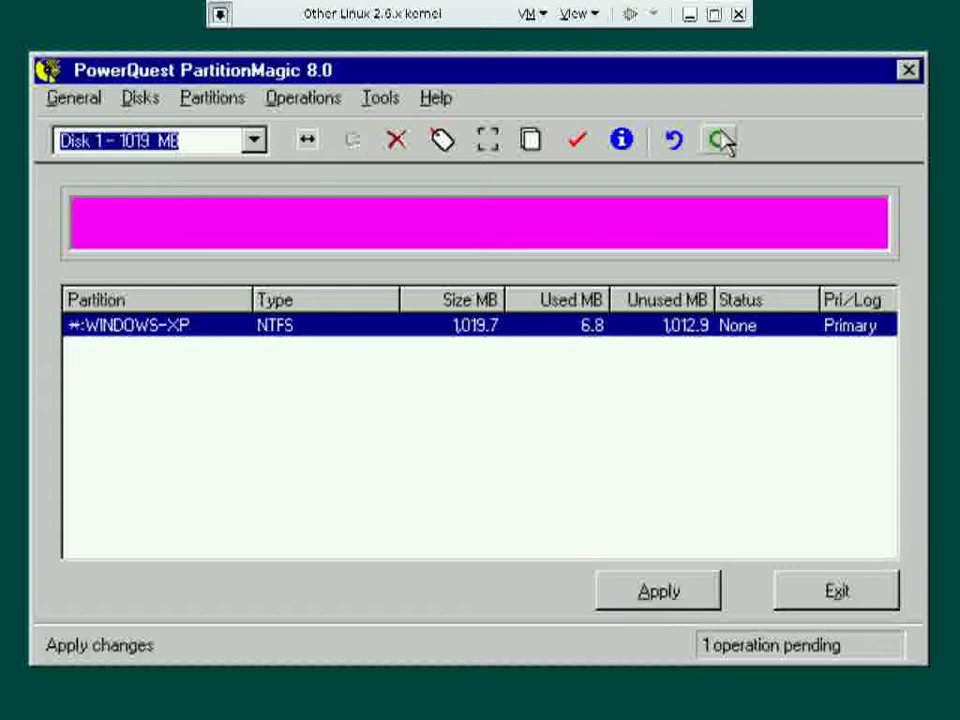
- Shrink the WINDOWS-XP partition to 454.9 MB, leaving 564.8 MB of free space after it
right_click(403, 243)
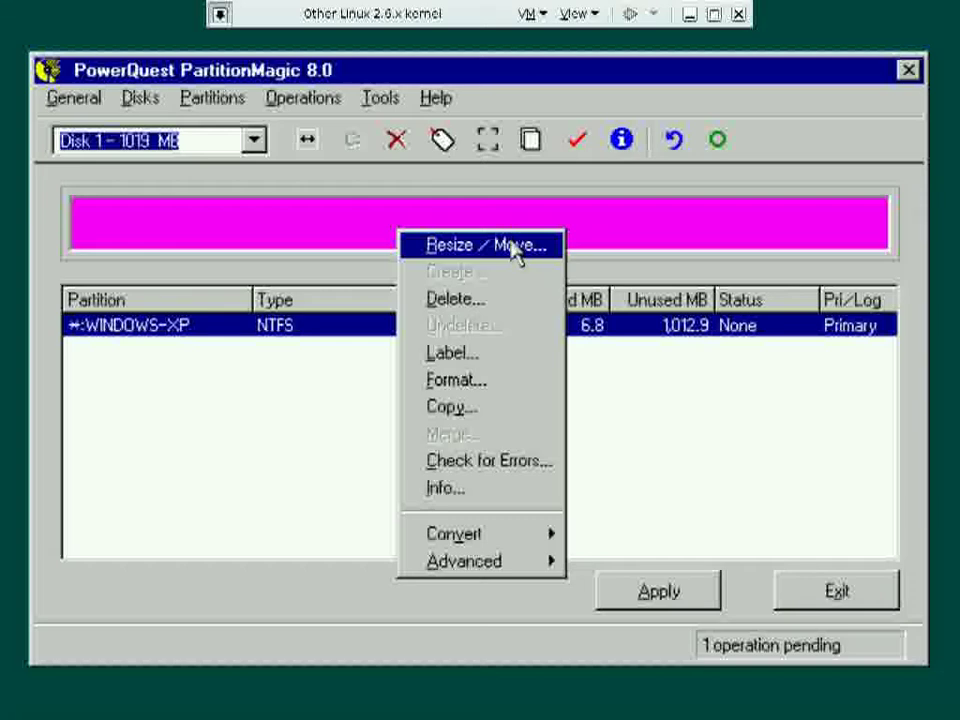
left_click(513, 252)
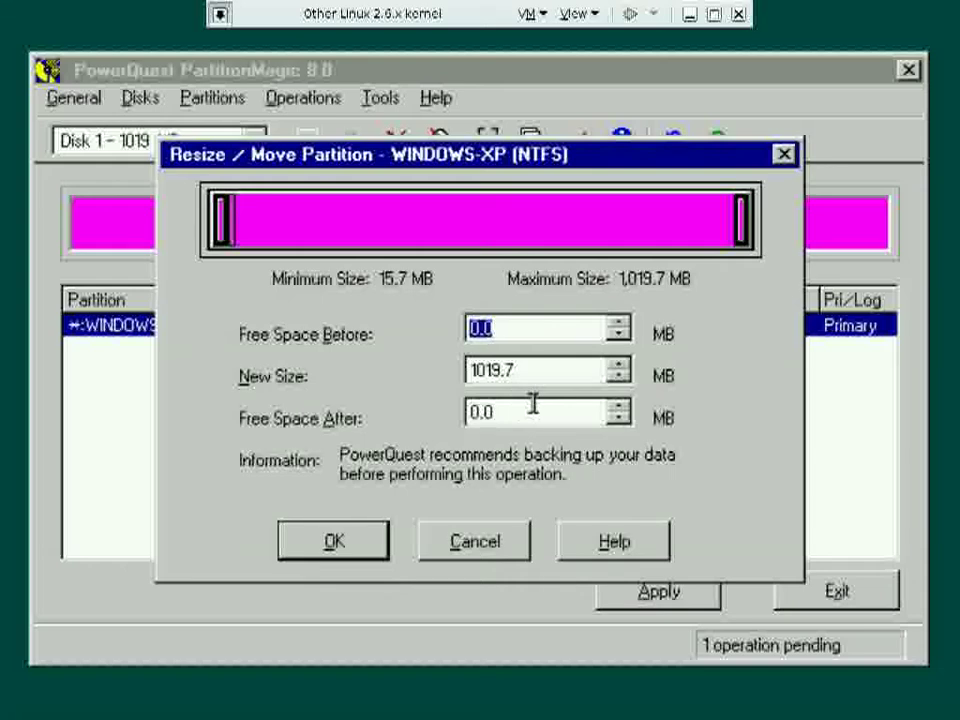
left_click(528, 414)
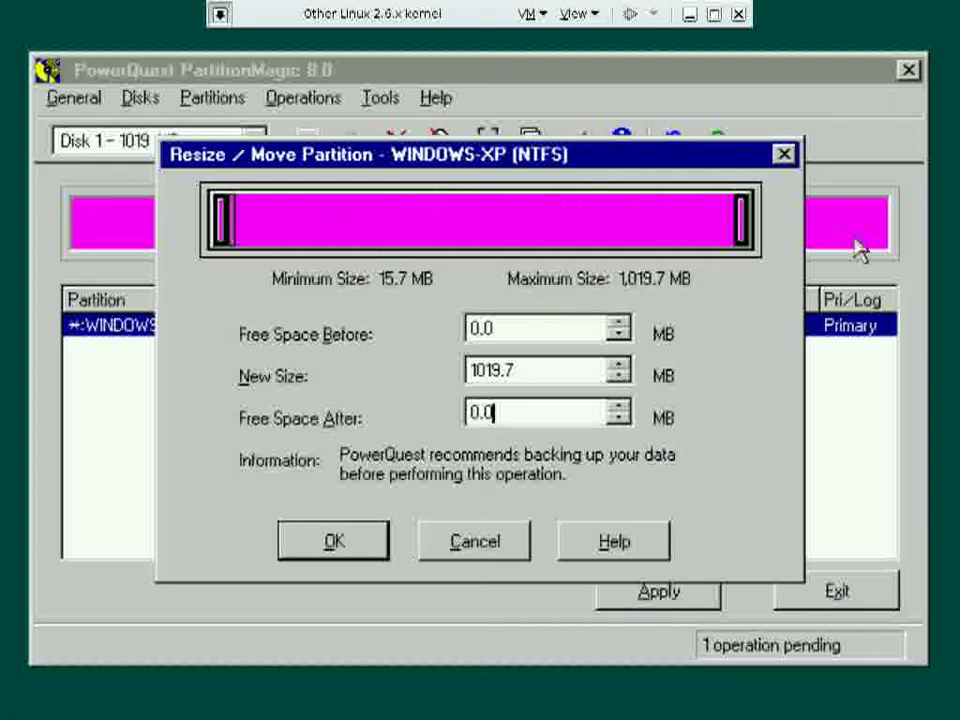
left_click_drag(740, 214, 609, 219)
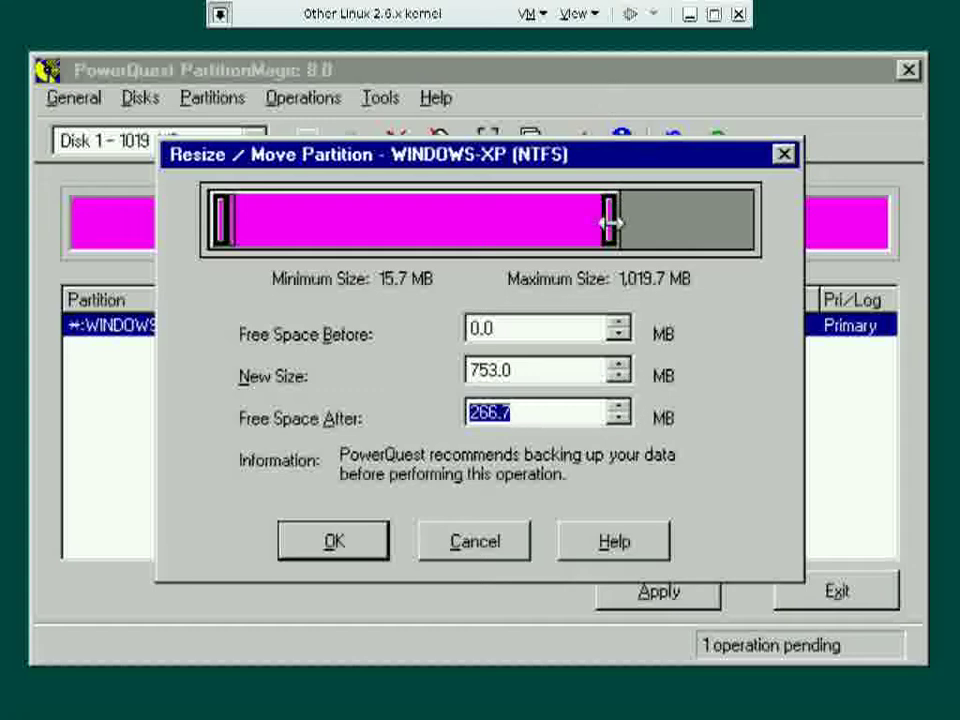
left_click_drag(612, 222, 459, 222)
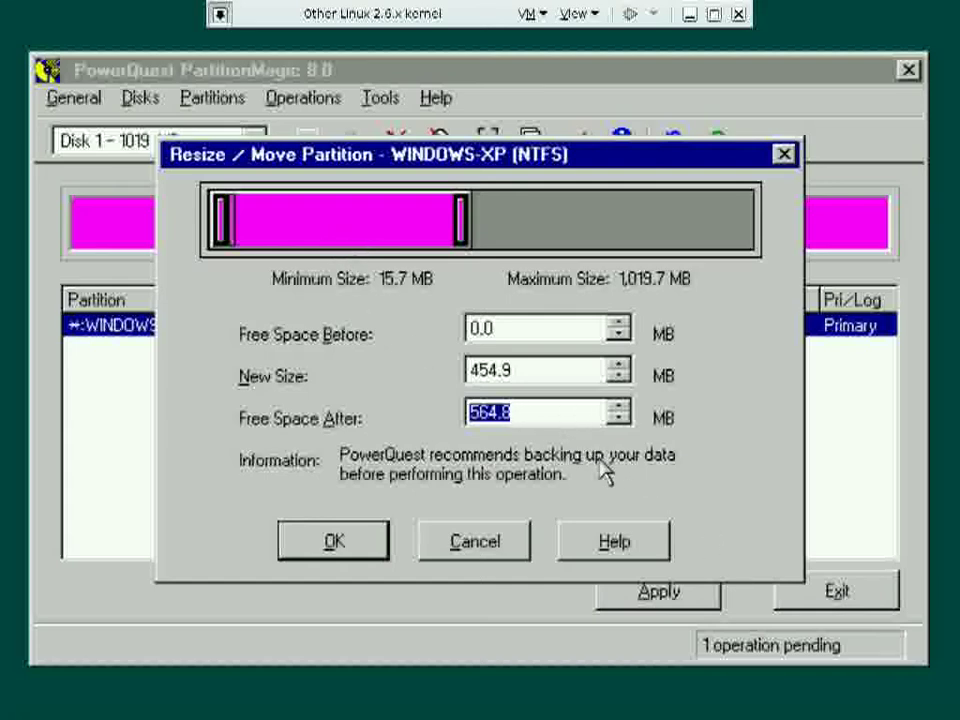
left_click(334, 552)
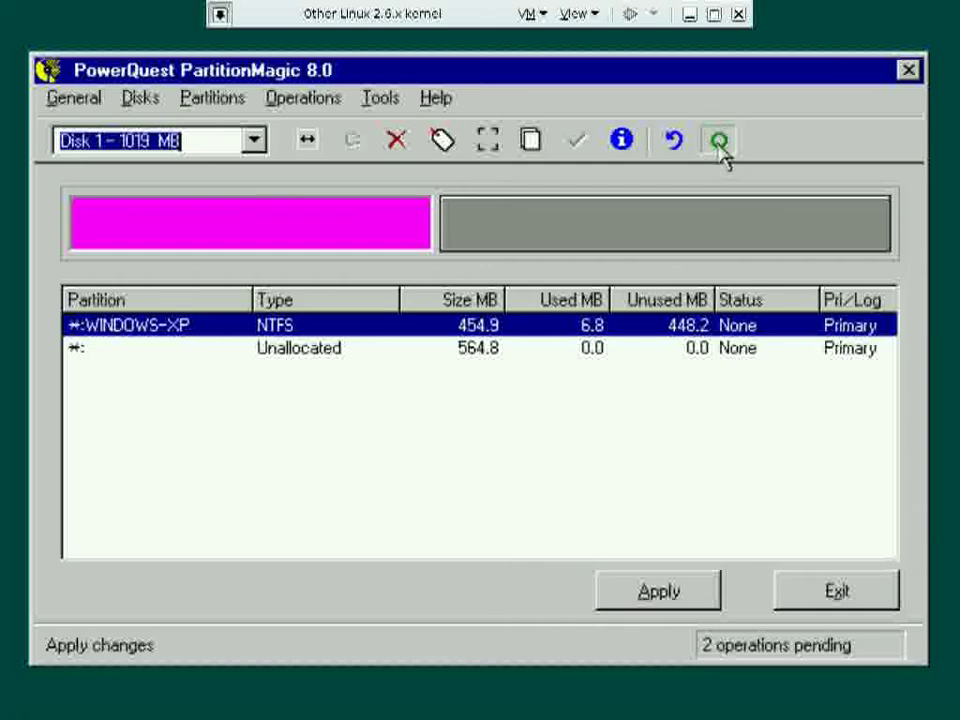
- Apply the pending label and resize operations to Disk 1 and close the batch progress report
left_click(719, 142)
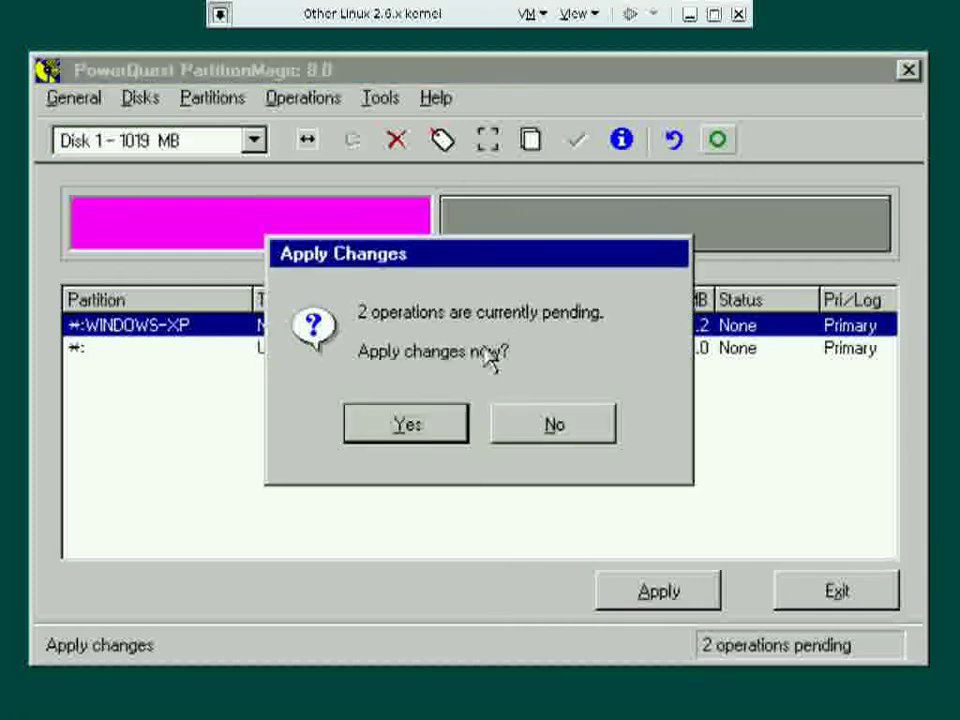
left_click(408, 440)
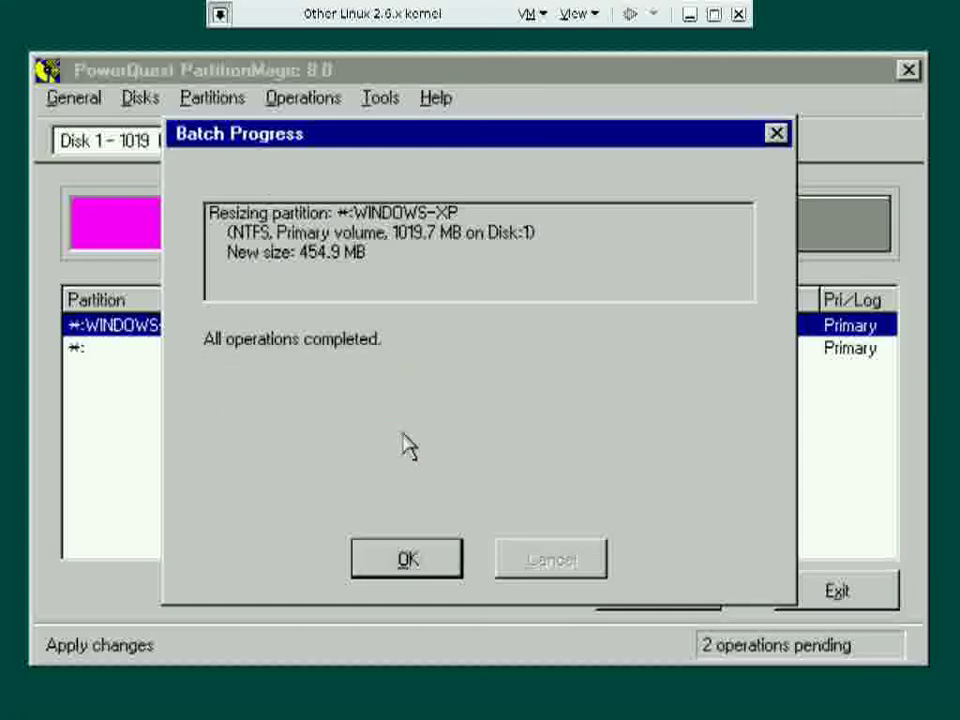
left_click(443, 560)
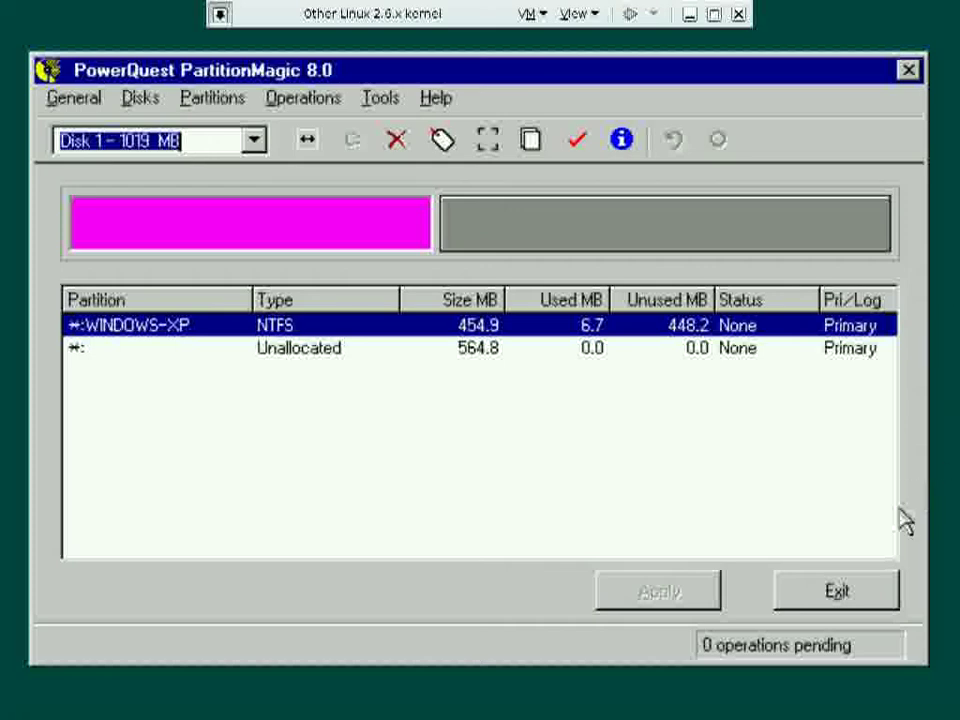
- Exit PartitionMagic and accept the computer reboot
left_click(870, 598)
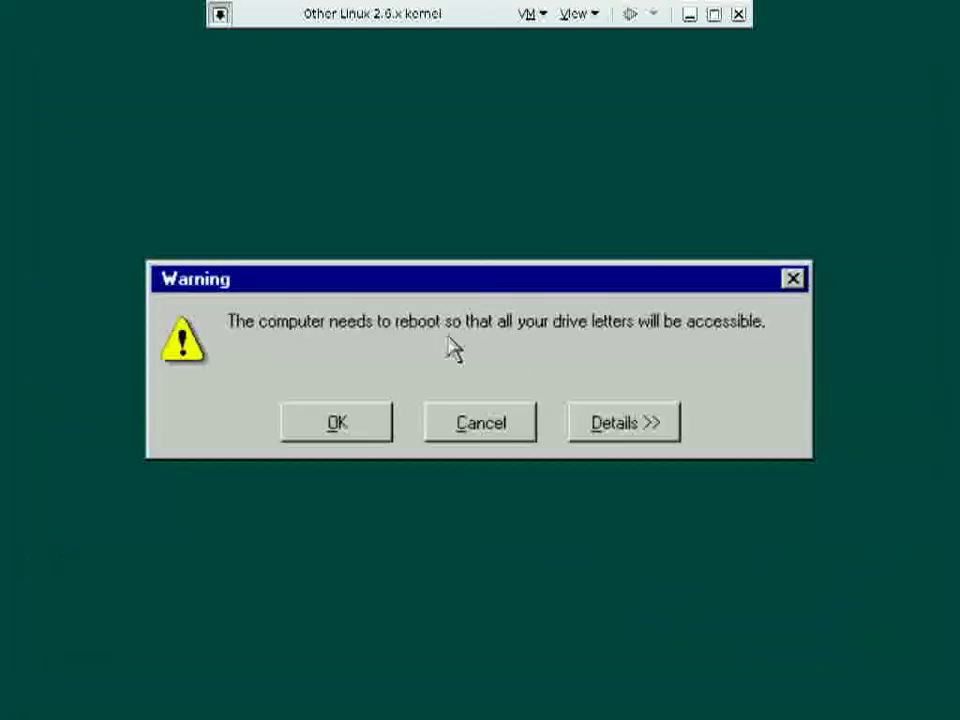
left_click(350, 424)
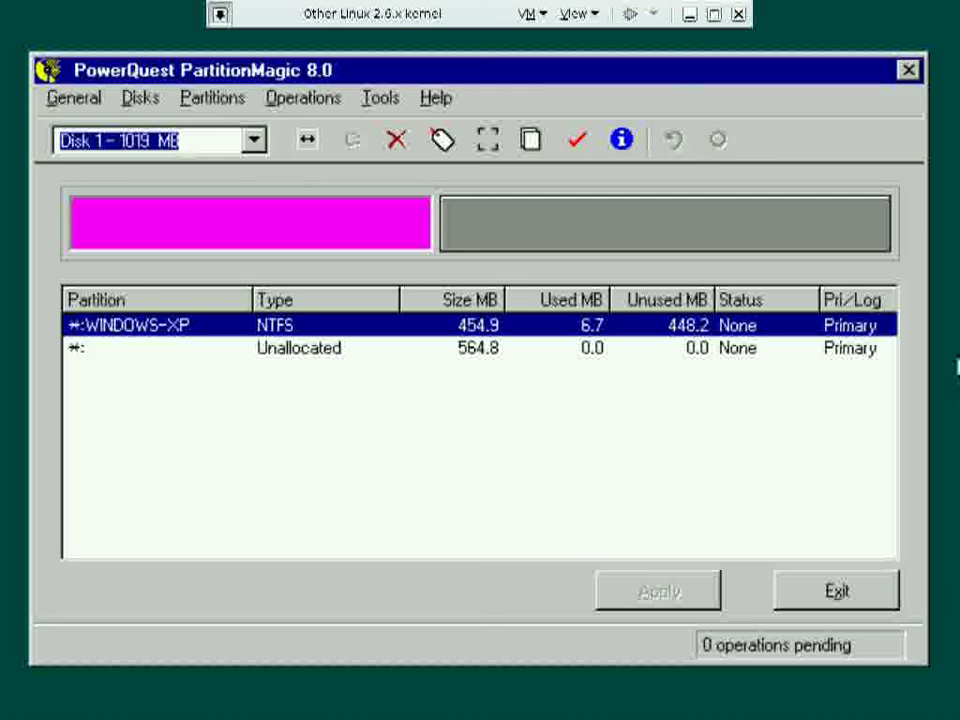
- Leave the full-screen virtual machine for the terminal in the partition_magic folder, and return to the full-screen virtual machine
key("alt")
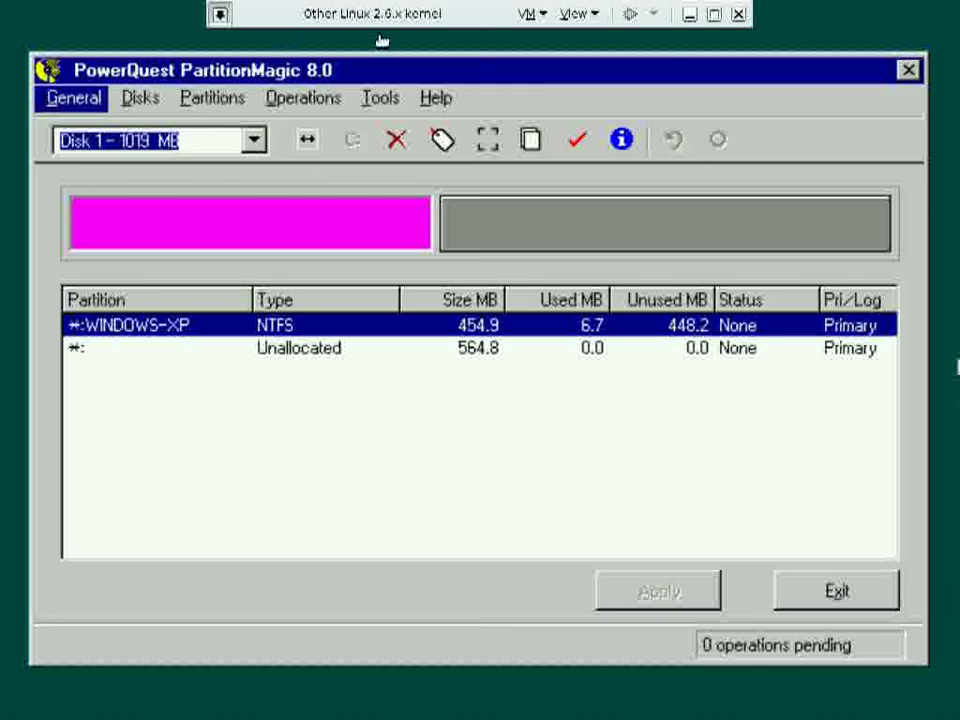
left_click(714, 14)
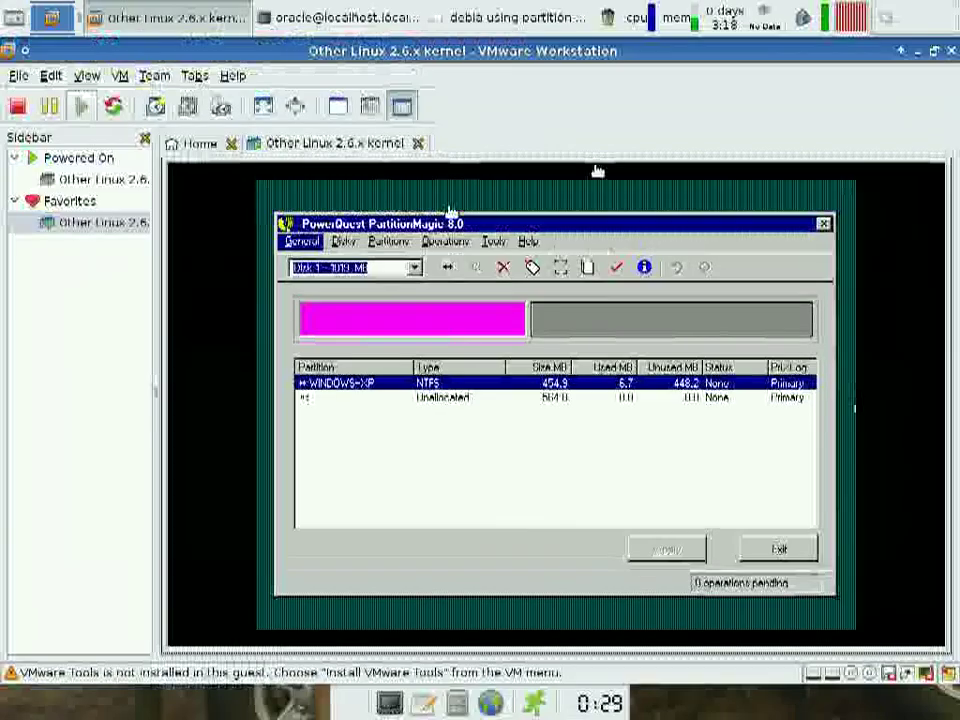
left_click(386, 12)
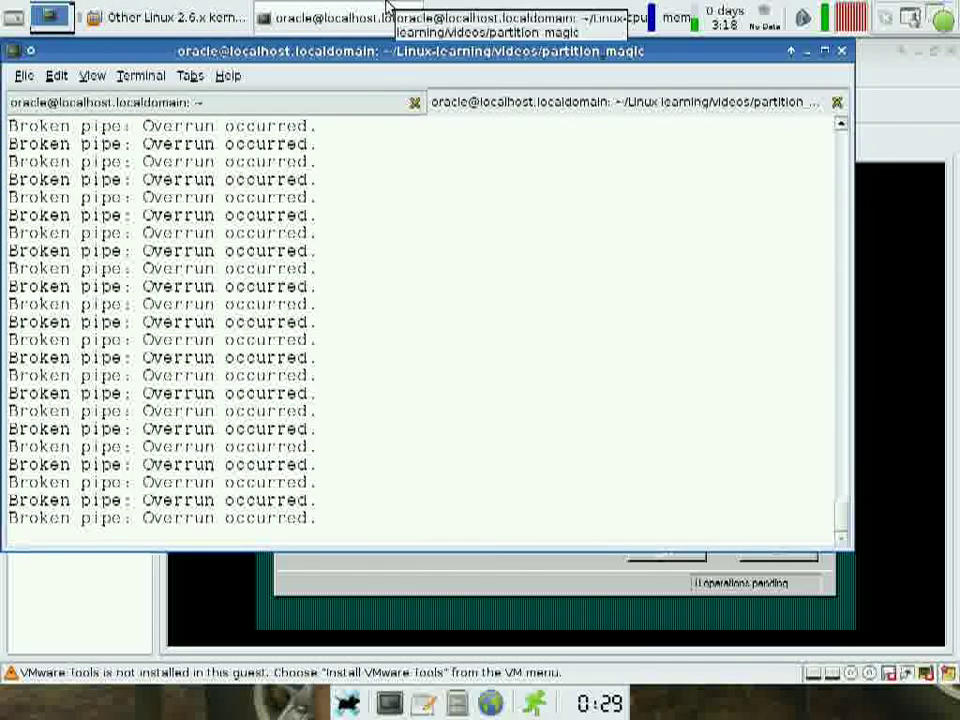
key("ctrl+c")
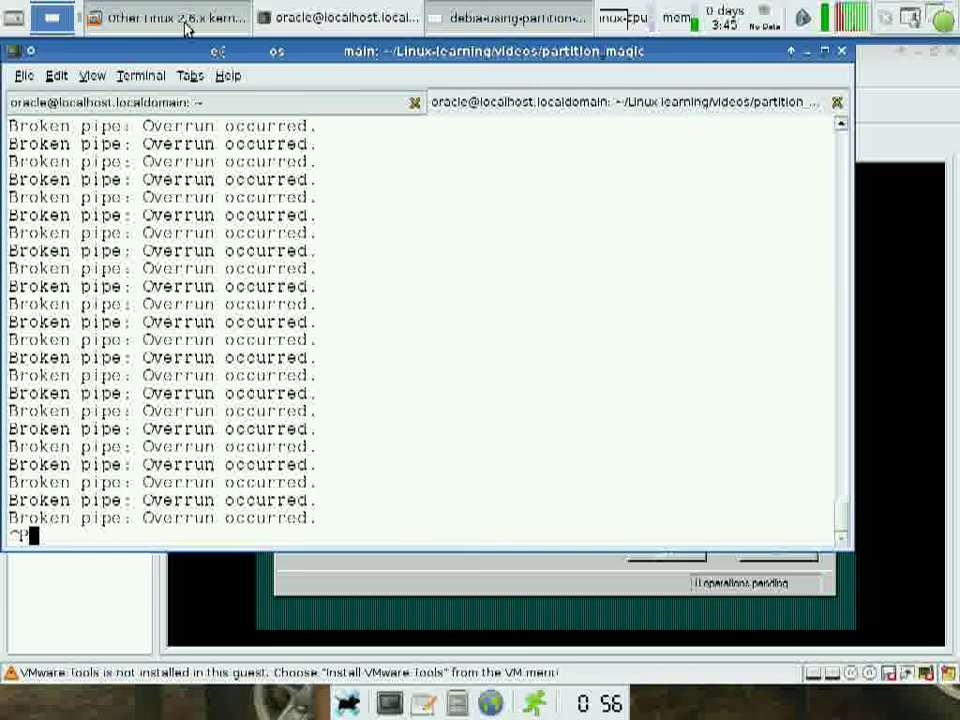
left_click(185, 28)
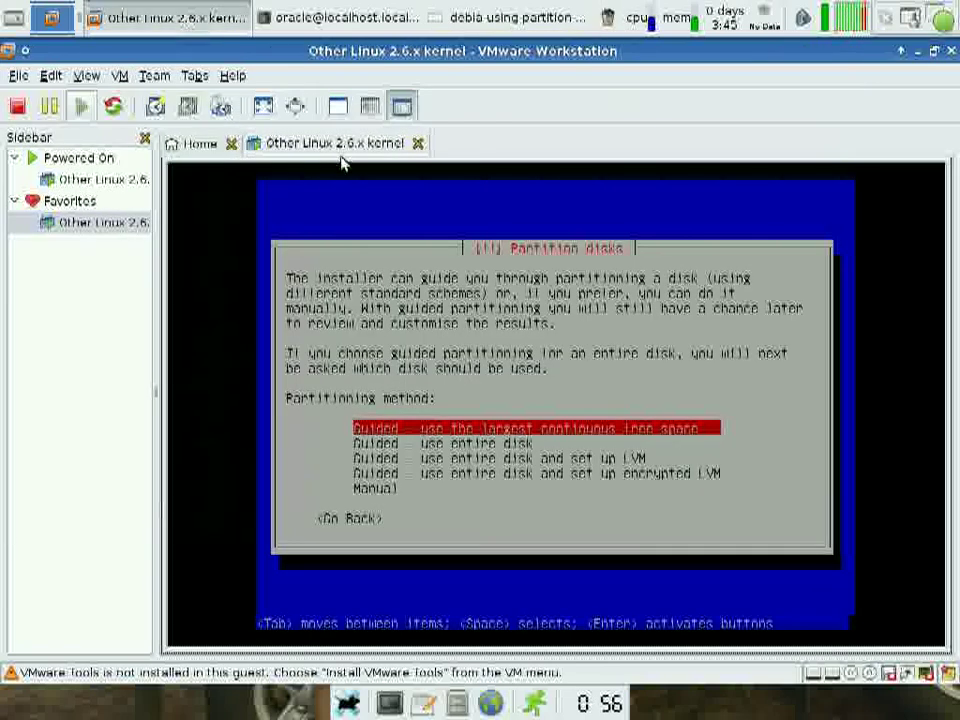
left_click(297, 105)
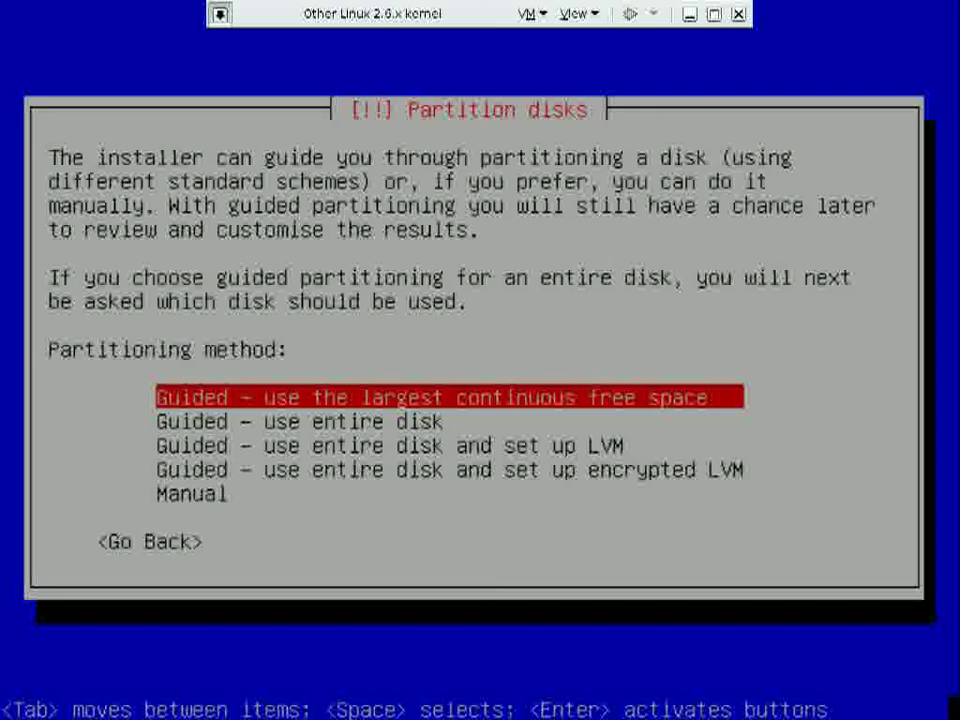
- Choose Manual as the partitioning method in the Debian installer
key("Down")
key("Down")
key("Down")
key("Down")
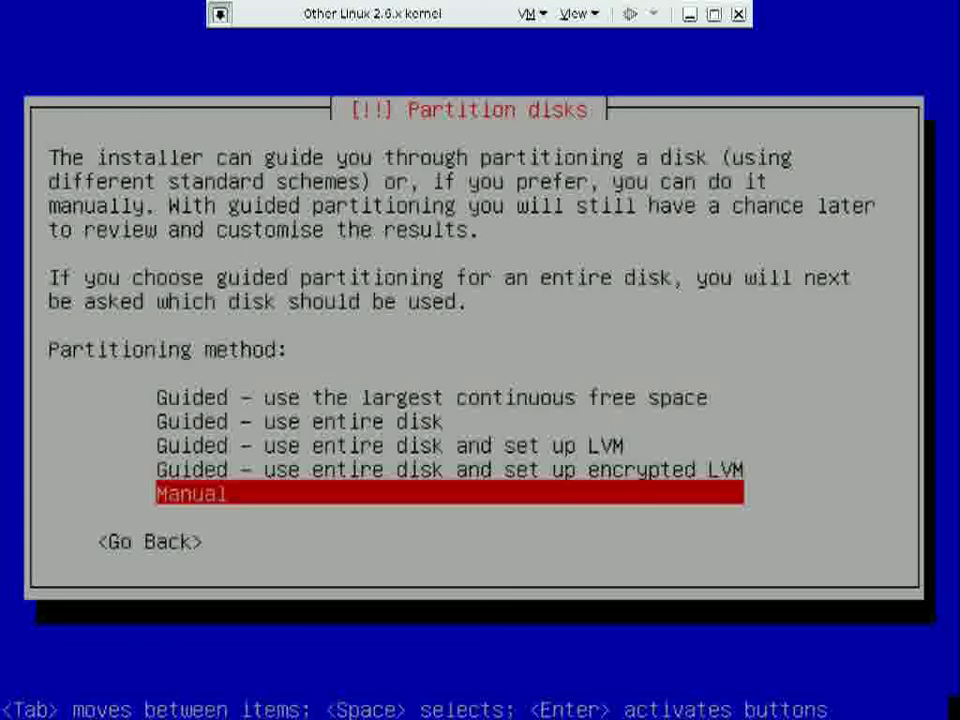
key("Return")
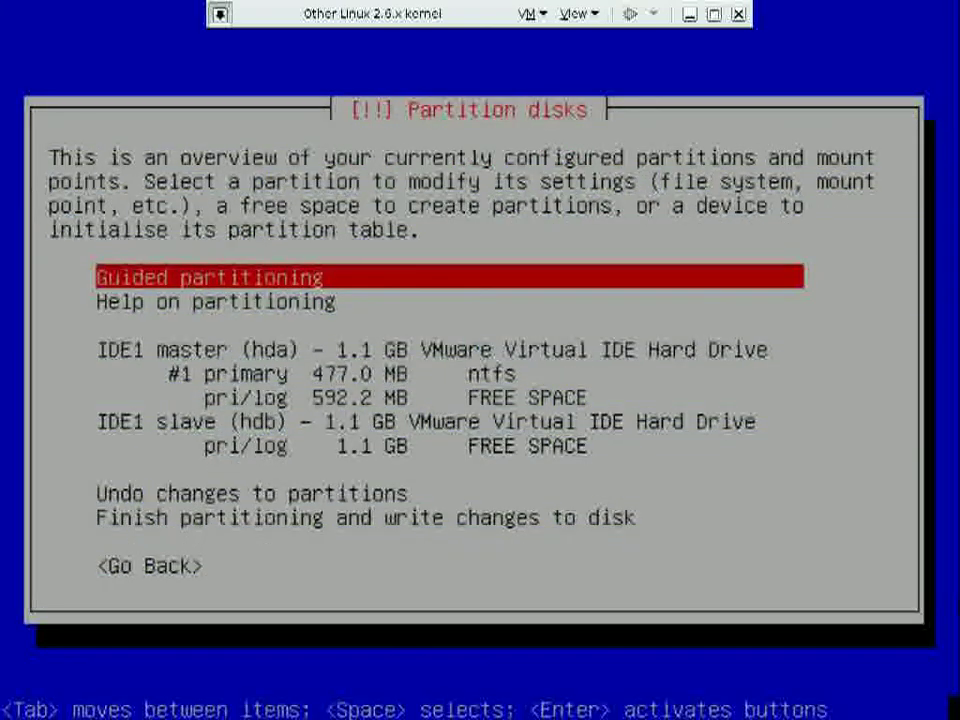
- Highlight the free space on the IDE1 master (hda) disk in the partition overview
key("Down")
key("Down")
key("Down")
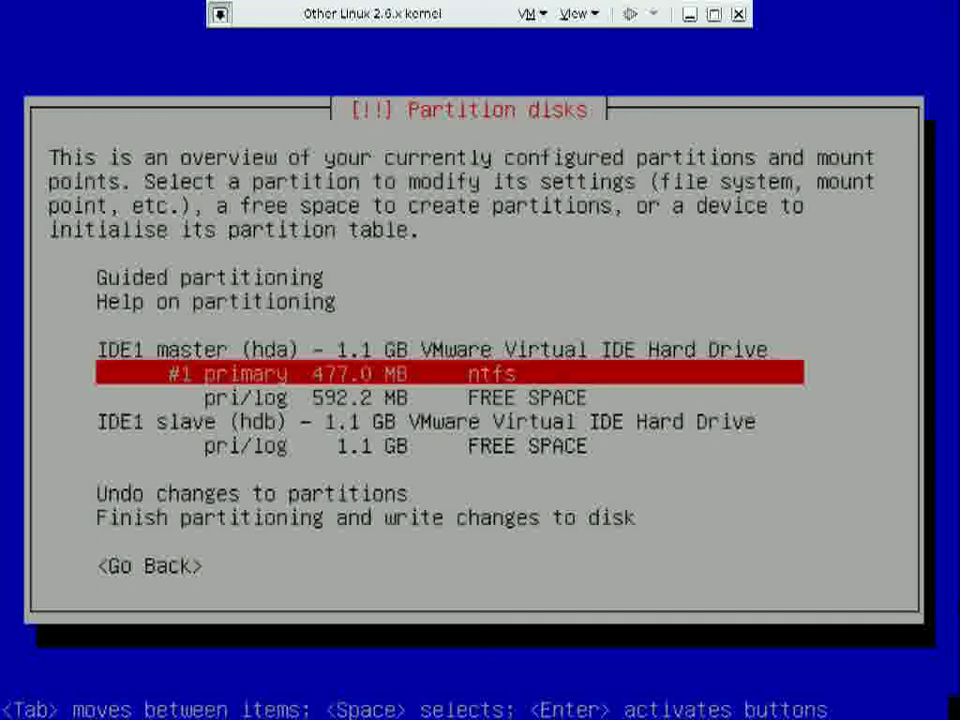
key("Down")
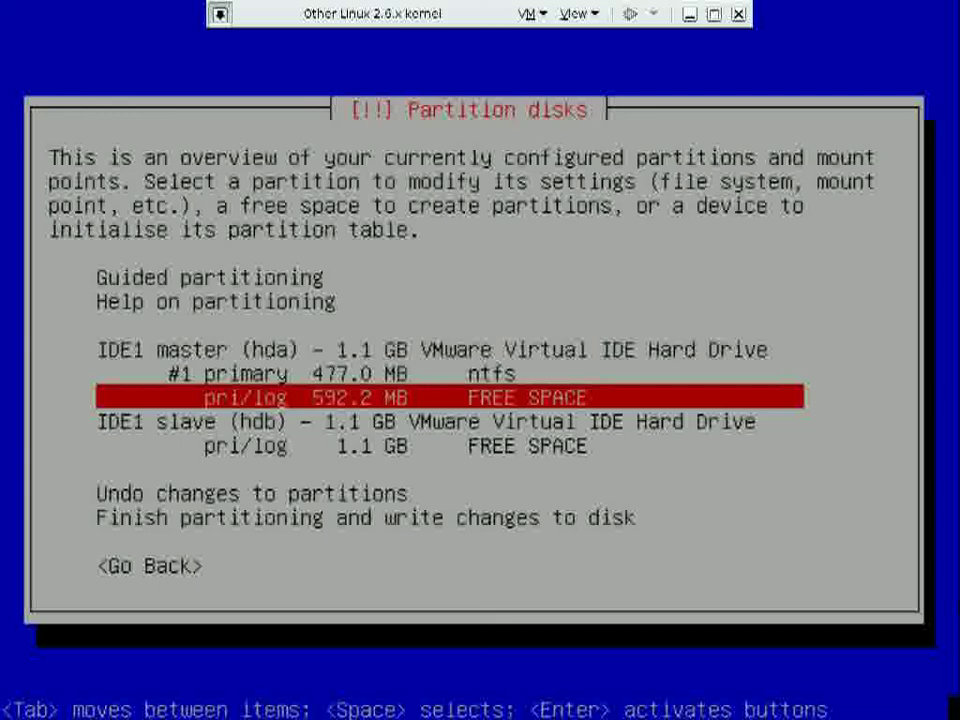